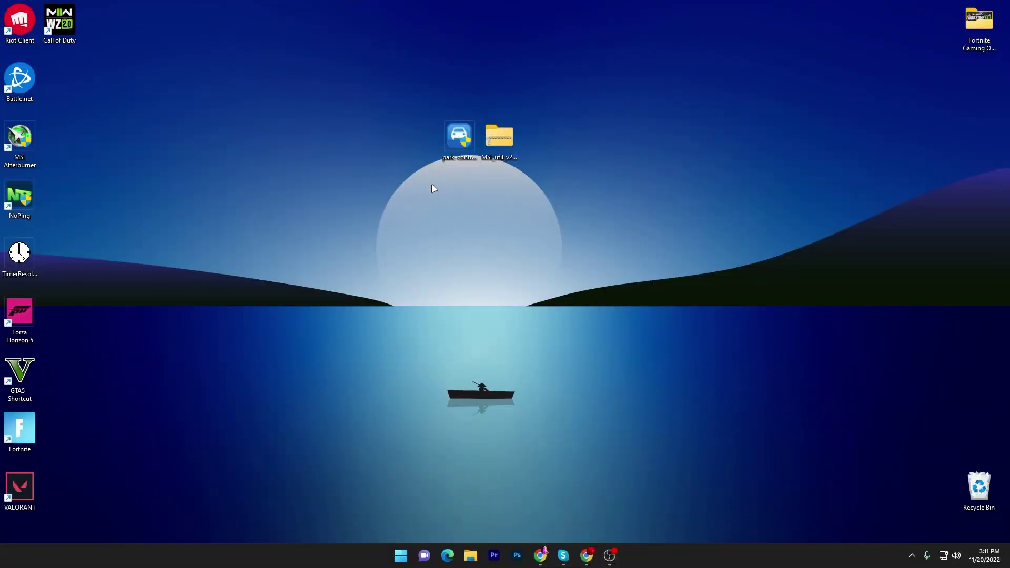
Arrange the Park Control installer and MSI_util_v2.zip icons side by side near the desktop centre
left_click_drag(460, 142, 341, 162)
left_click_drag(505, 137, 426, 142)
left_click_drag(259, 80, 365, 228)
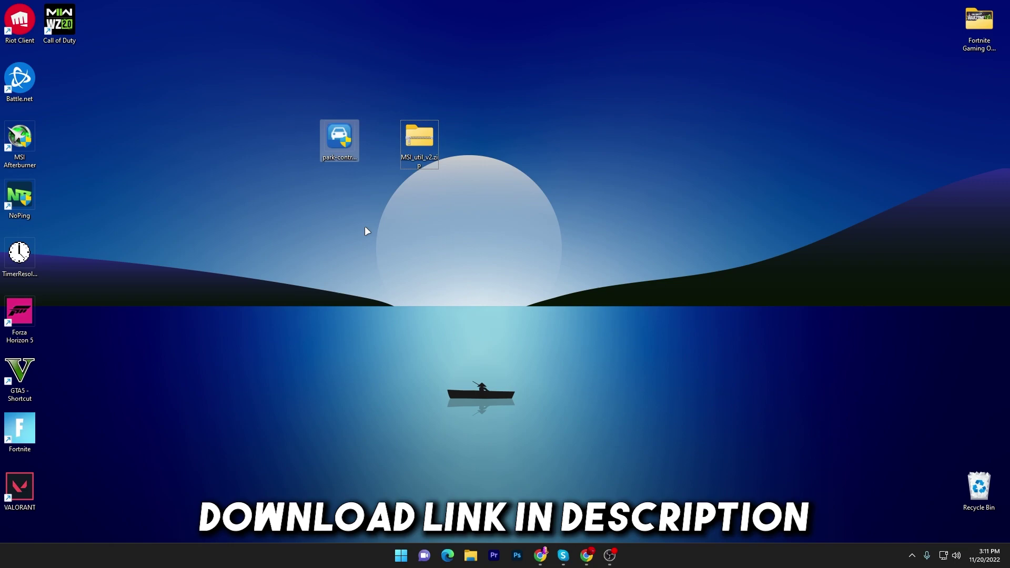
left_click_drag(389, 196, 477, 89)
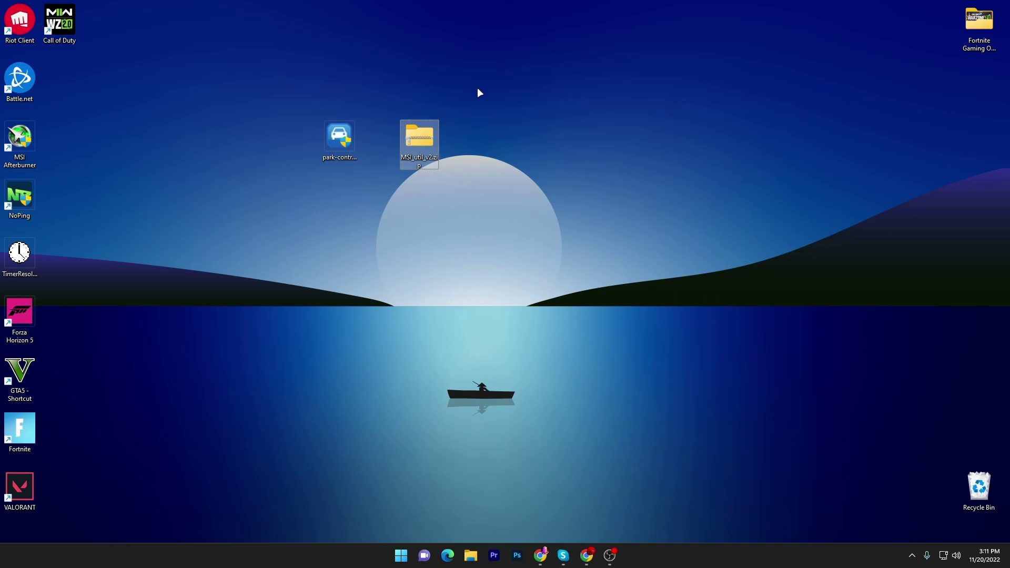
mouse_move(242, 95)
left_mouse_down()
mouse_move(583, 241)
mouse_move(493, 198)
mouse_move(577, 393)
left_mouse_up()
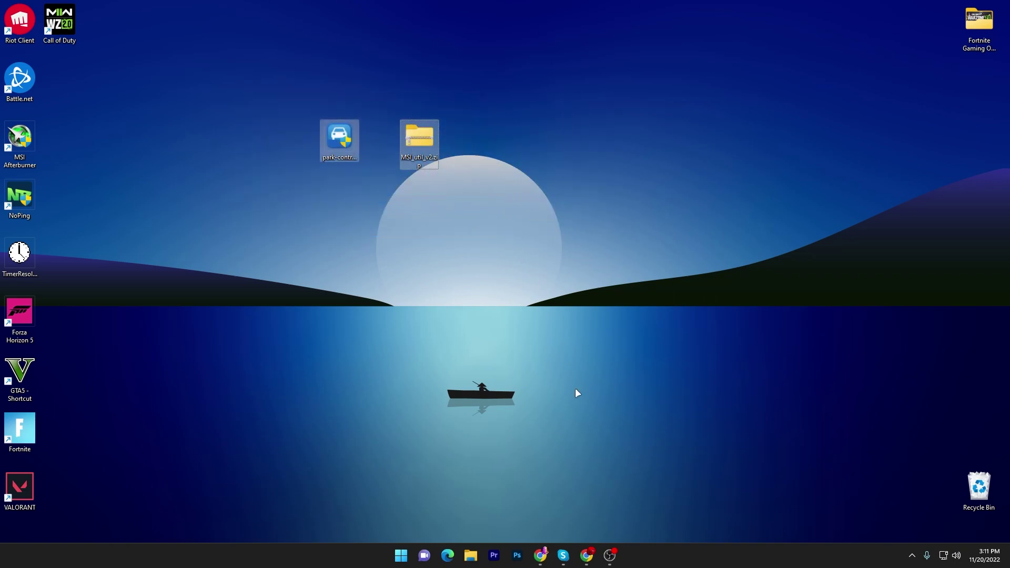
On uptopacks.com, load the Park Control and MSI Utility Tool posts in new tabs
left_click(540, 556)
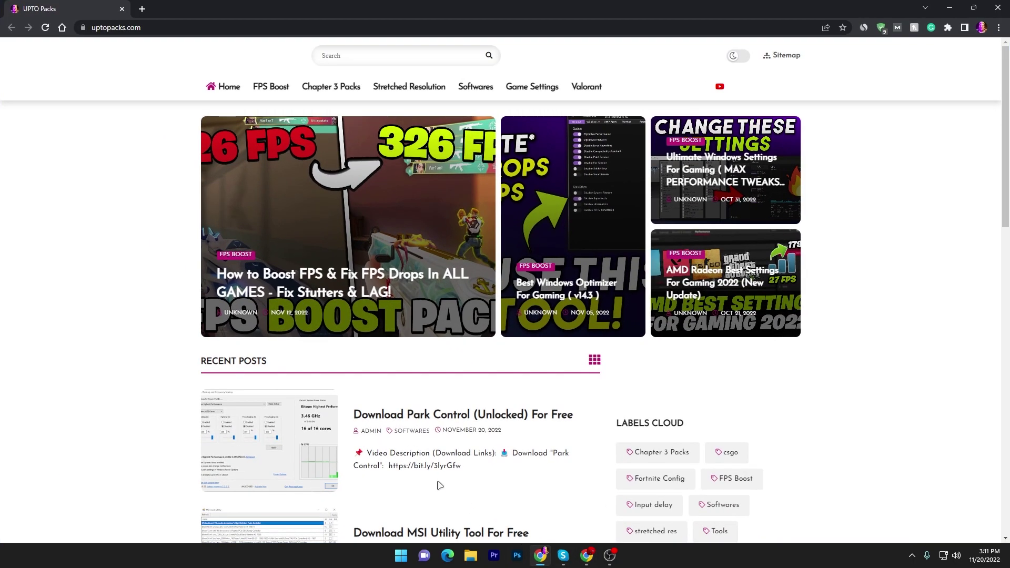
scroll(440, 485, "down", 2)
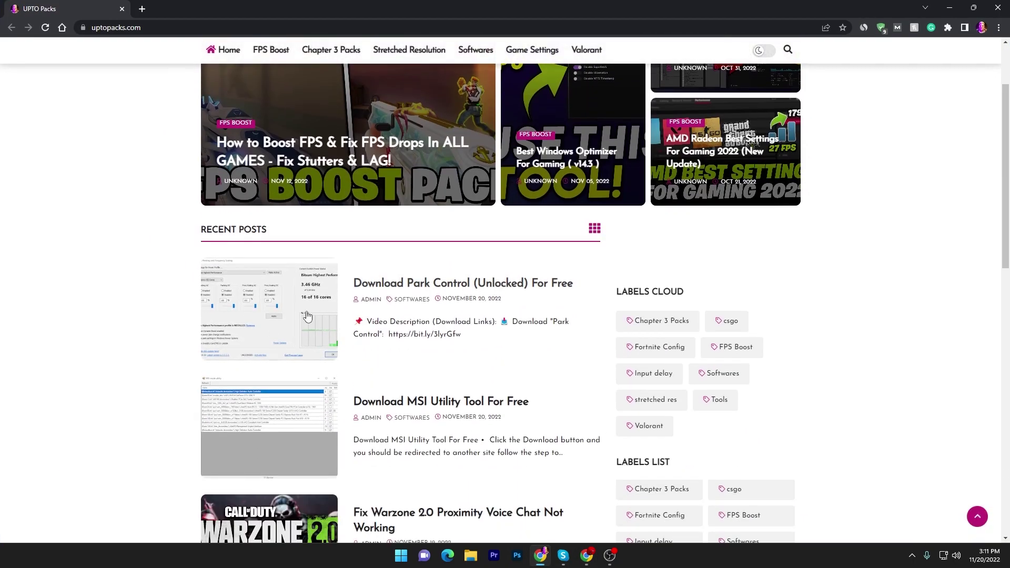
middle_click(308, 317)
middle_click(294, 438)
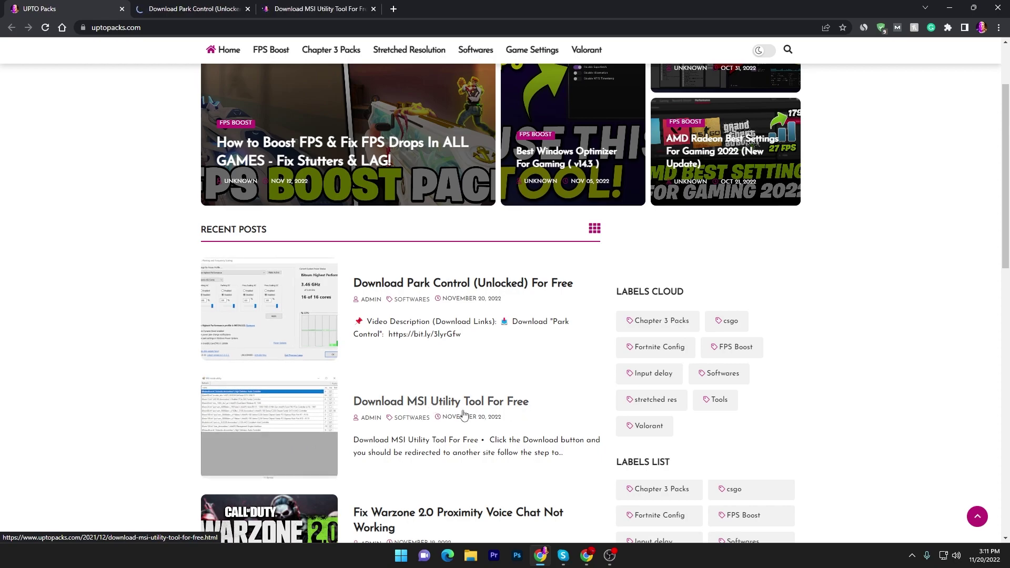
Reach Park Control's download page, then return to the MSI Utility Tool tab
key("ctrl+Tab")
scroll(367, 286, "down", 2)
scroll(366, 286, "down", 4)
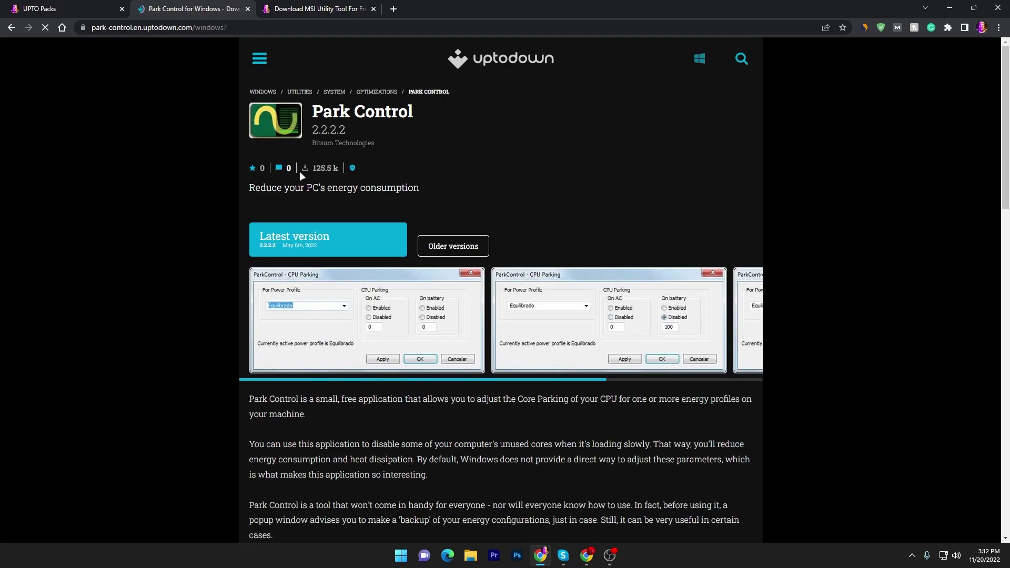
left_click(291, 242)
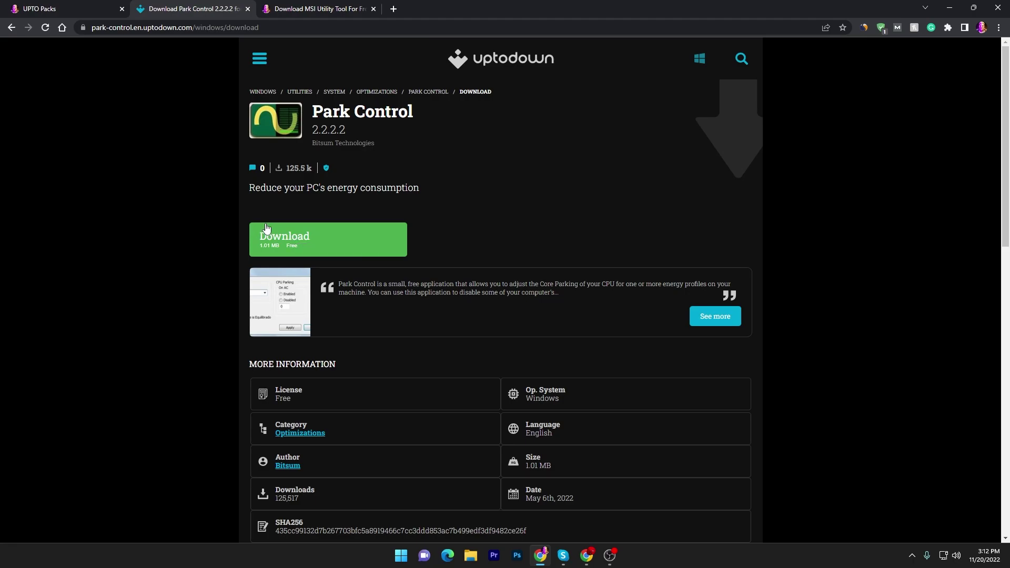
left_click(328, 9)
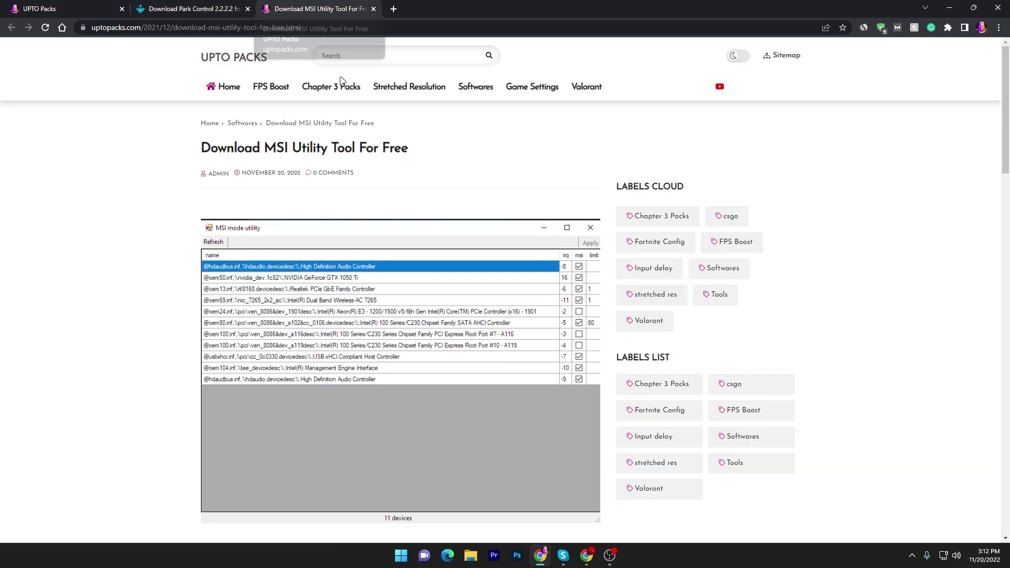
scroll(368, 188, "down", 3)
scroll(367, 188, "down", 2)
scroll(394, 276, "down", 3)
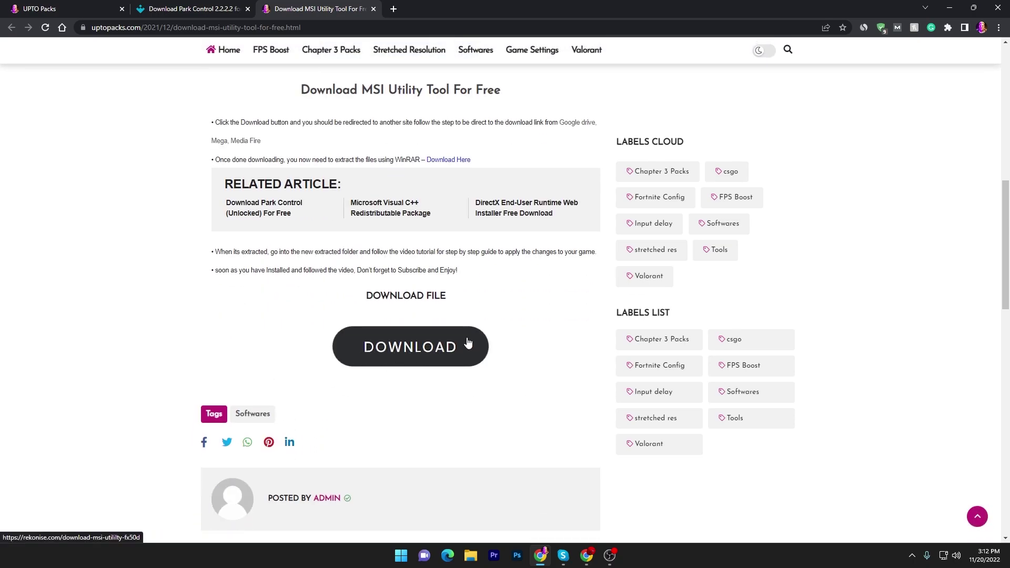
Hide the browser, tidy the desktop files and launch the Park Control installer
left_click(973, 8)
left_click(826, 163)
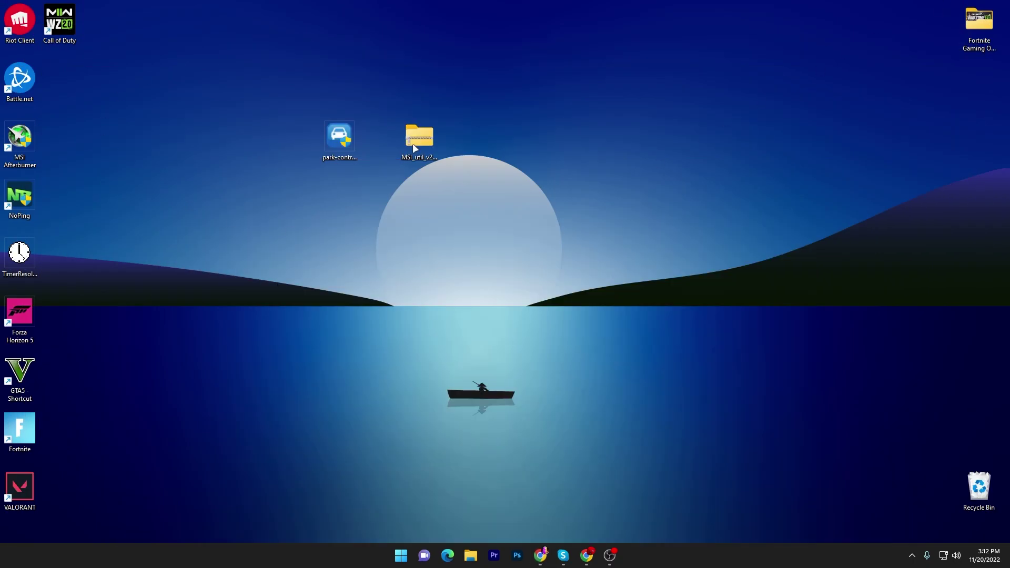
left_click_drag(412, 143, 374, 143)
mouse_move(502, 80)
left_mouse_down()
mouse_move(279, 148)
mouse_move(459, 141)
left_mouse_up()
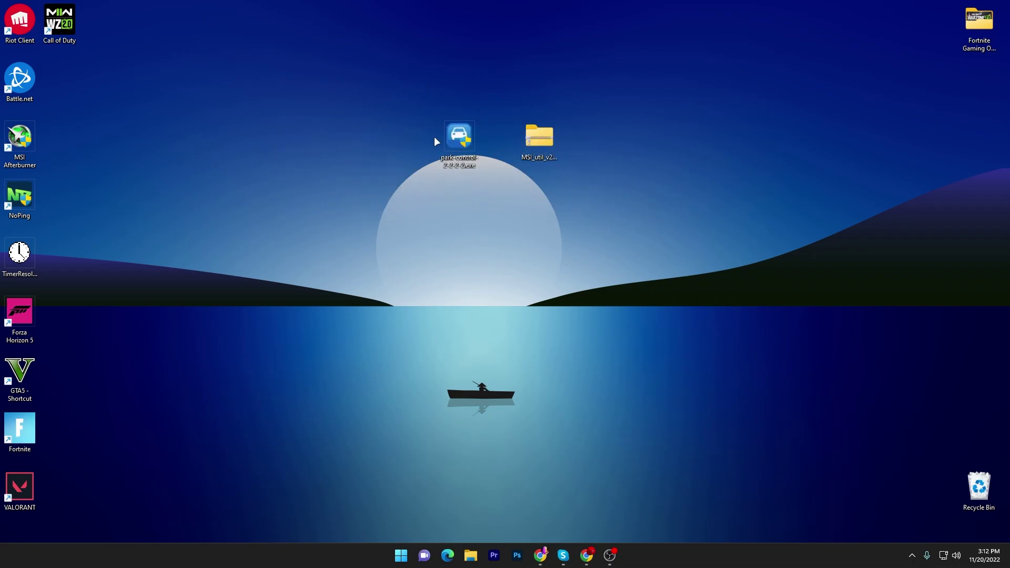
double_click(460, 139)
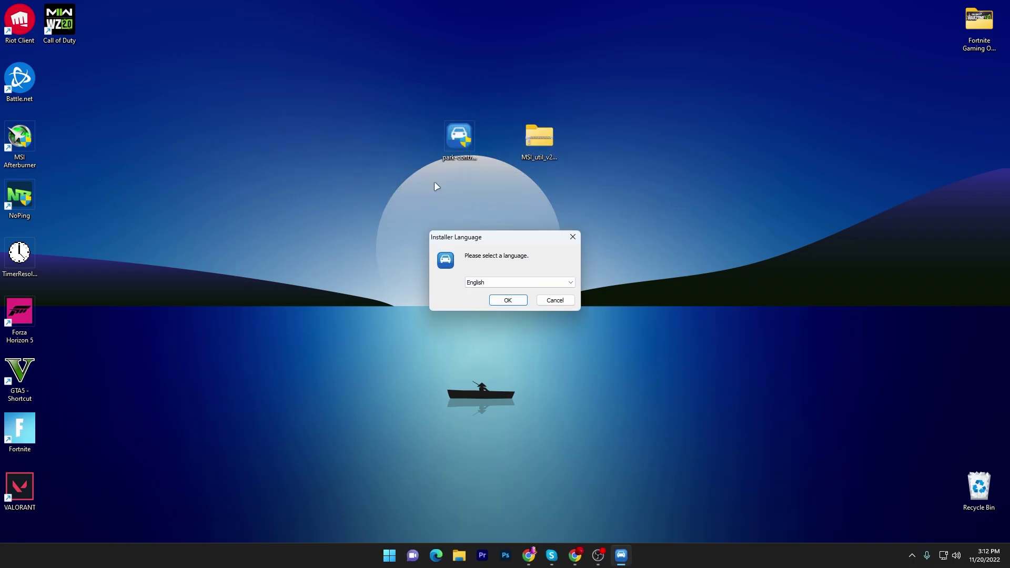
Install ParkControl in English, accepting the license with default components and folder
left_click(507, 300)
left_click(568, 365)
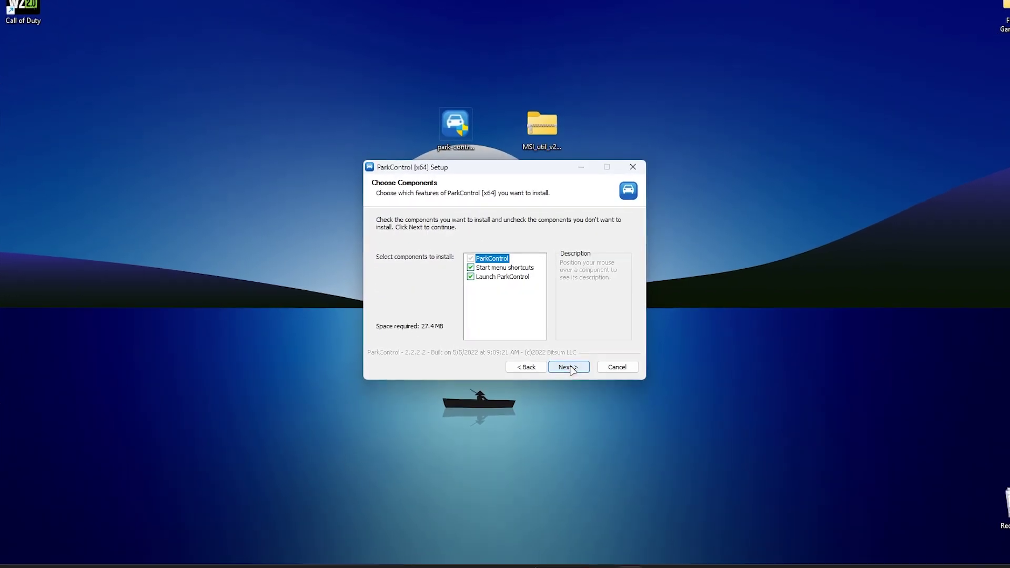
left_click(577, 376)
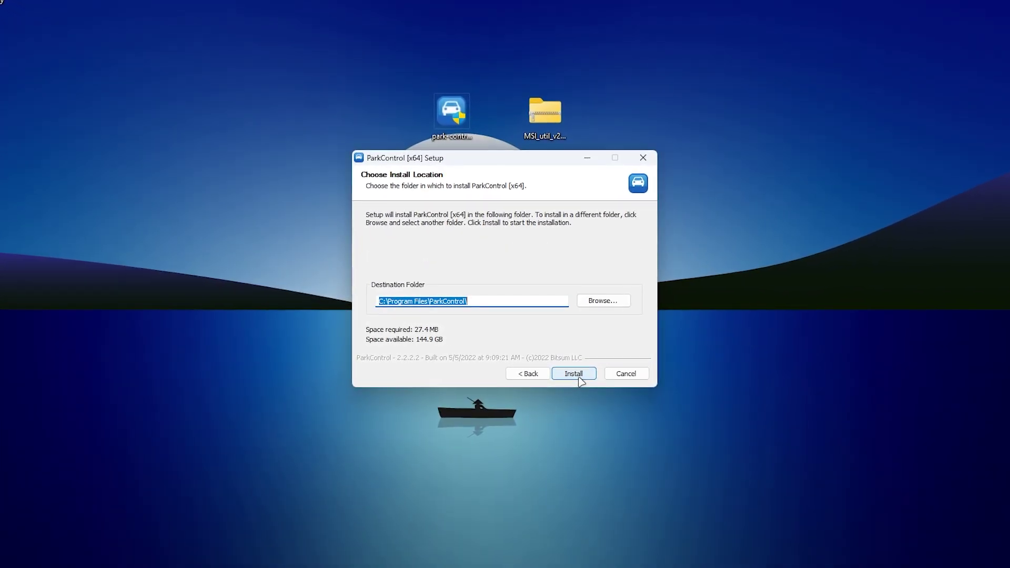
left_click(577, 374)
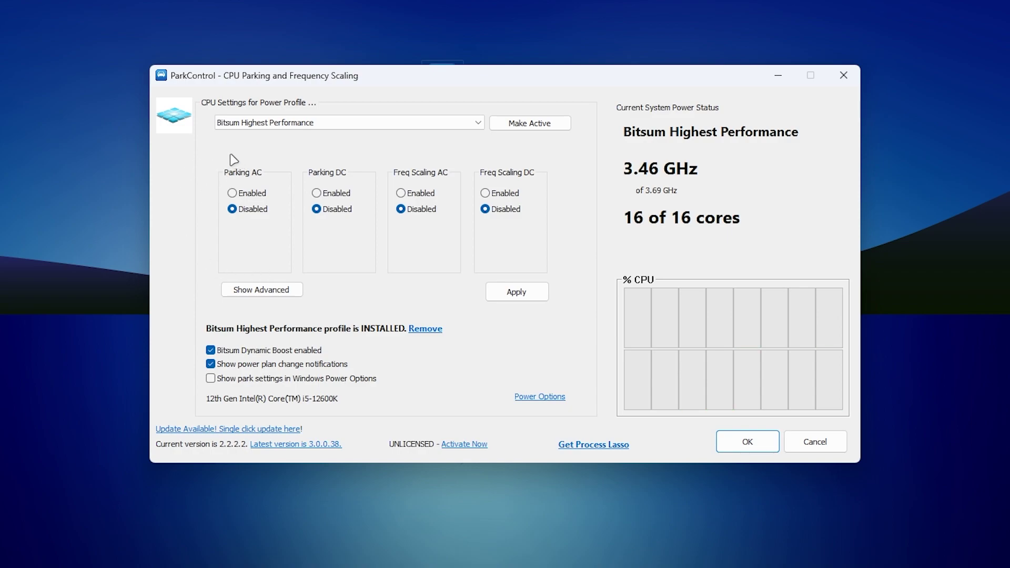
Make Bitsum Highest Performance the active plan, apply the settings and confirm with OK
left_click(477, 124)
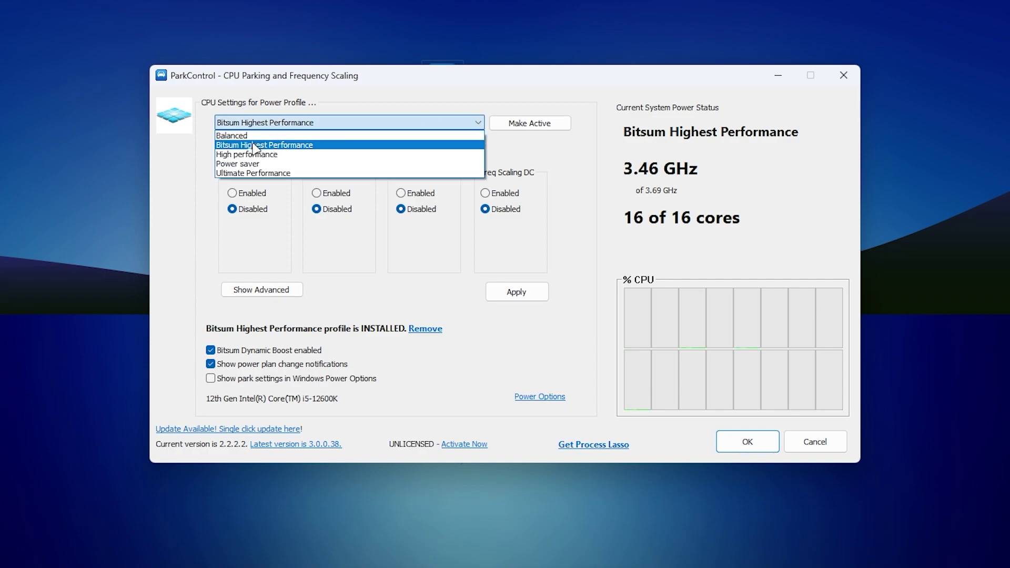
left_click(299, 146)
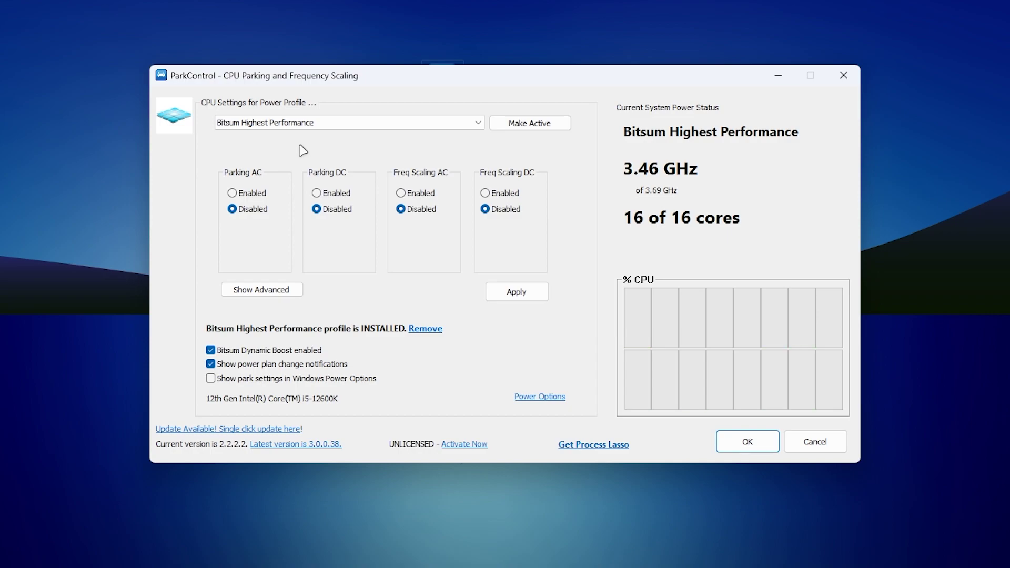
left_click(530, 123)
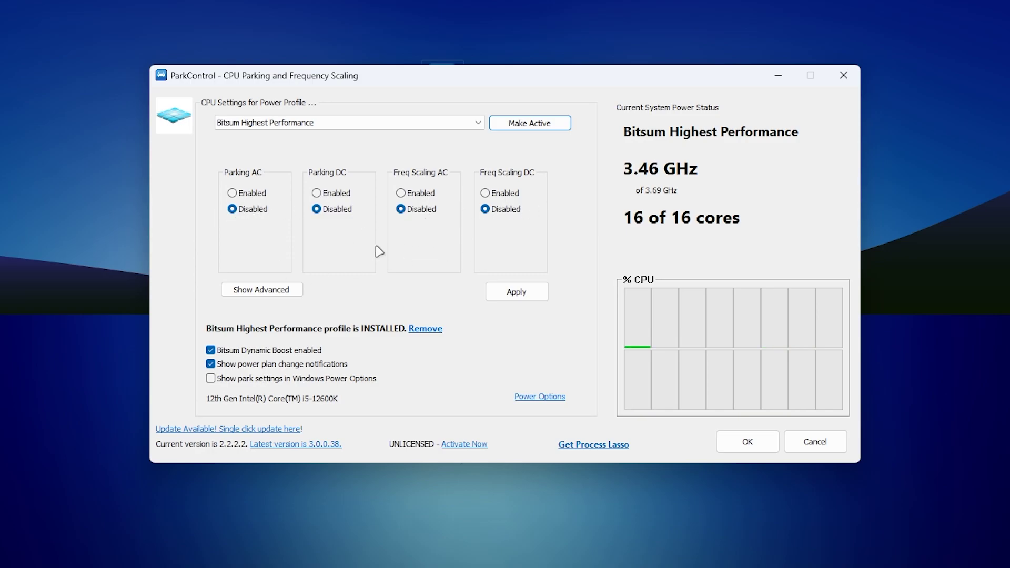
left_click(502, 293)
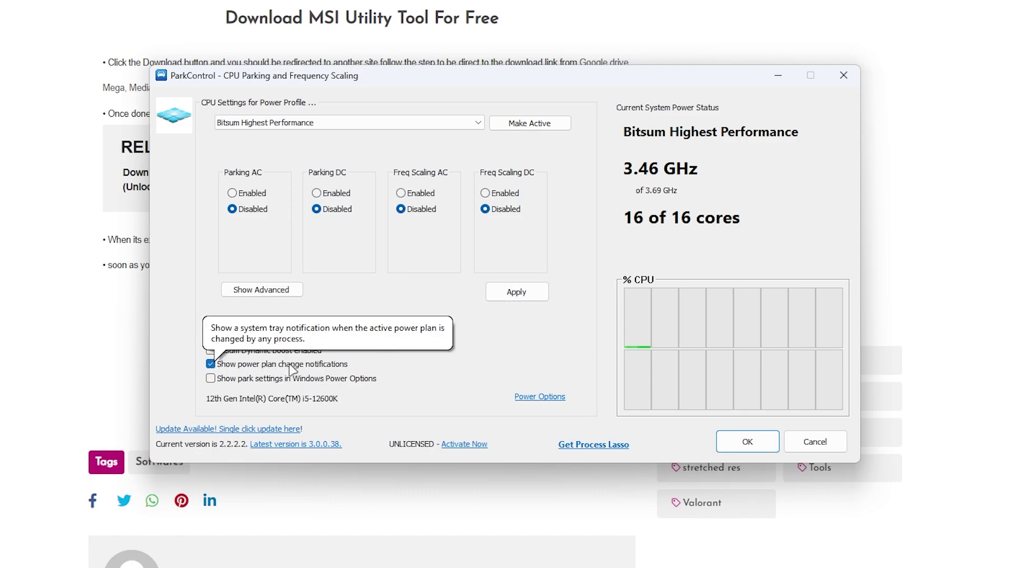
left_click(745, 442)
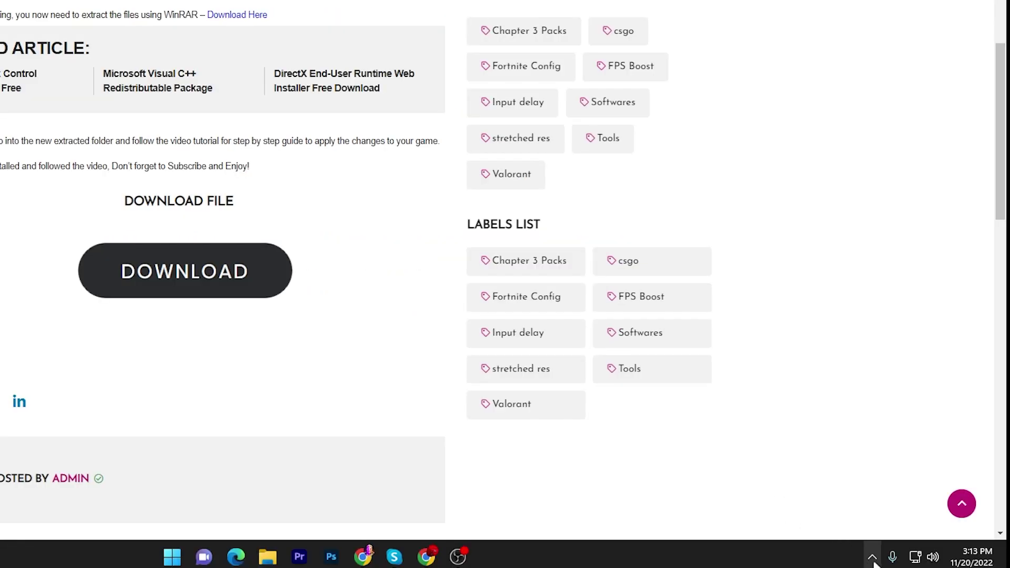
left_click(871, 557)
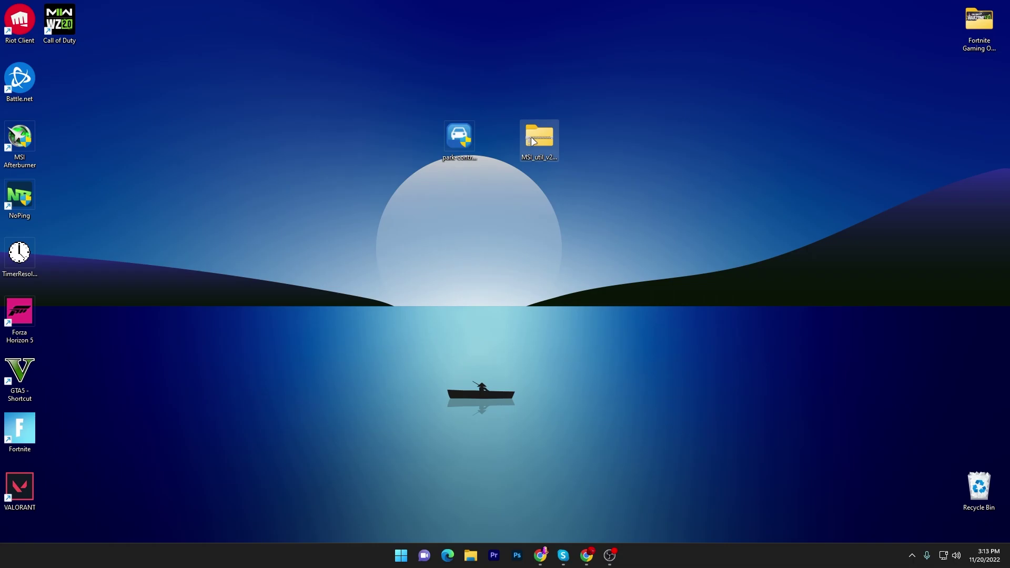
Extract MSI_util_v2.exe from MSI_util_v2.zip onto the desktop beside the MSI_util folder
double_click(532, 141)
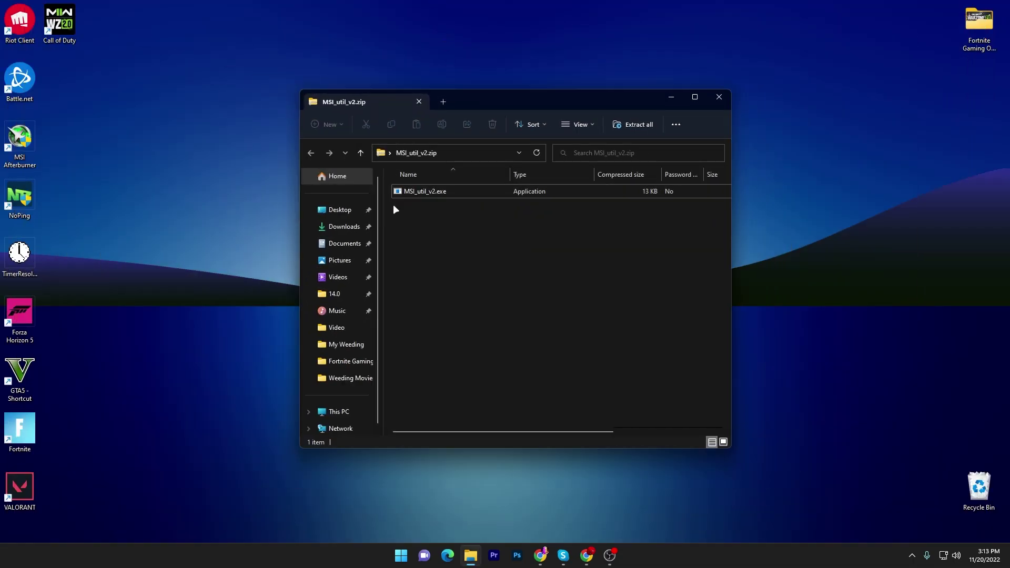
left_click_drag(424, 191, 771, 214)
left_click(718, 96)
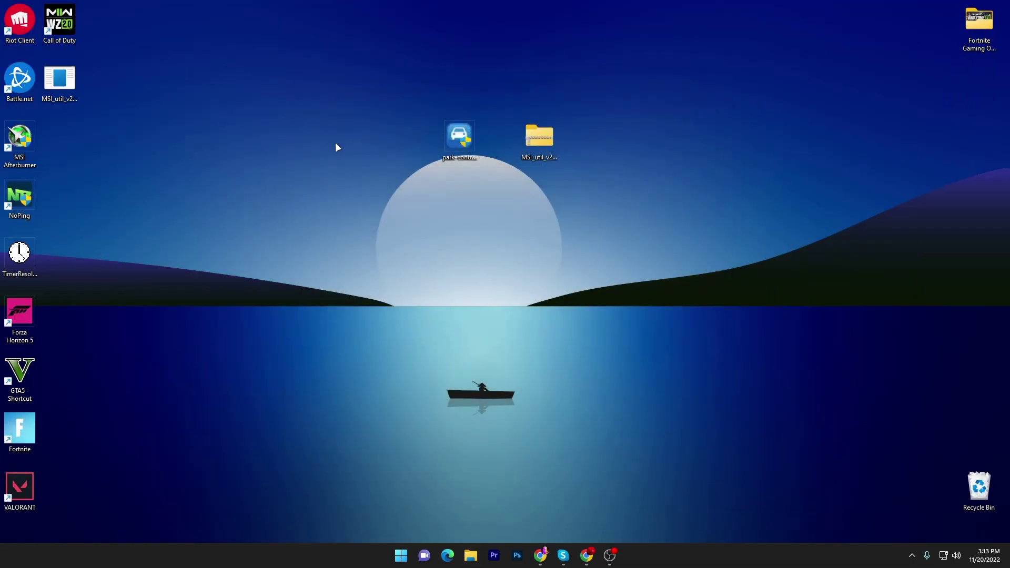
left_click_drag(77, 79, 588, 156)
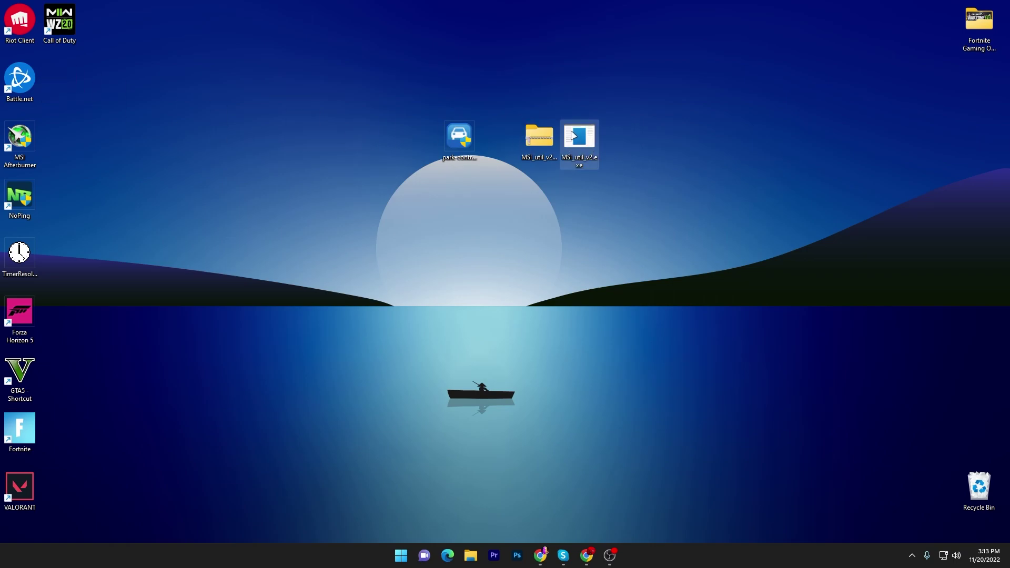
Run MSI_util_v2.exe as administrator and centre its window
right_click(574, 137)
left_click(619, 180)
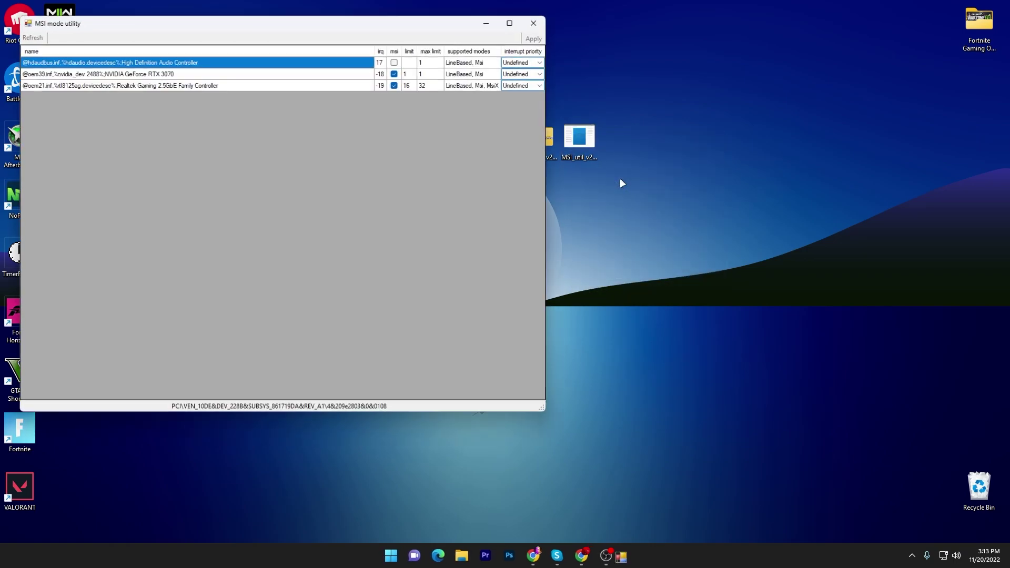
left_click_drag(331, 29, 526, 77)
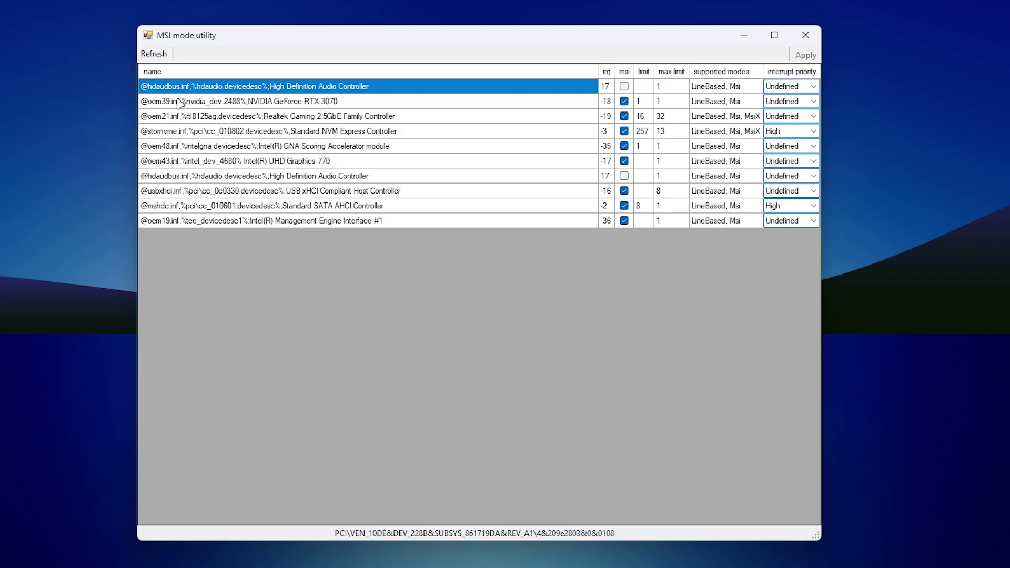
Tick MSI mode on the NVIDIA GeForce RTX 3070 with High interrupt priority, then close the utility
left_click(300, 104)
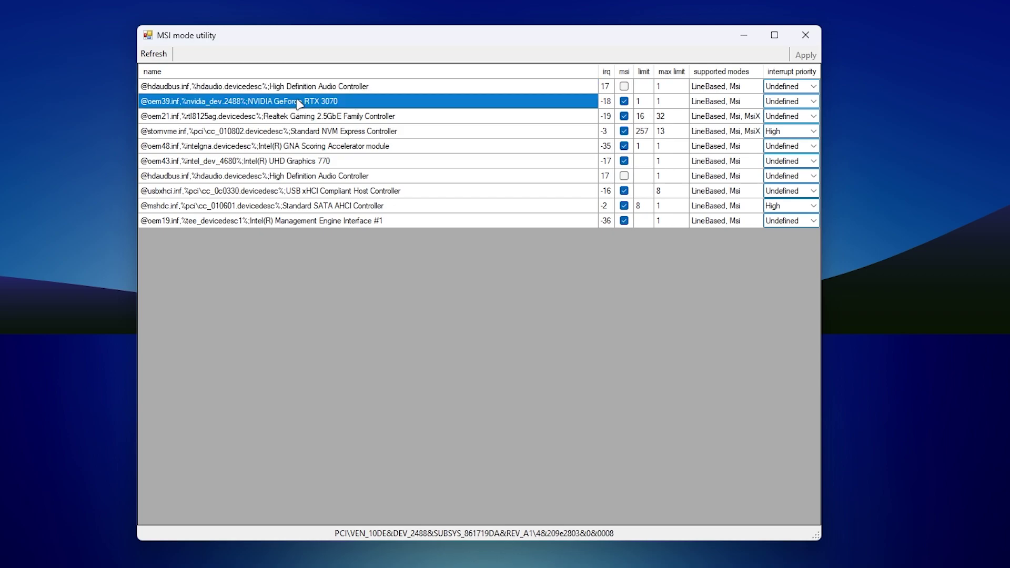
left_click(623, 104)
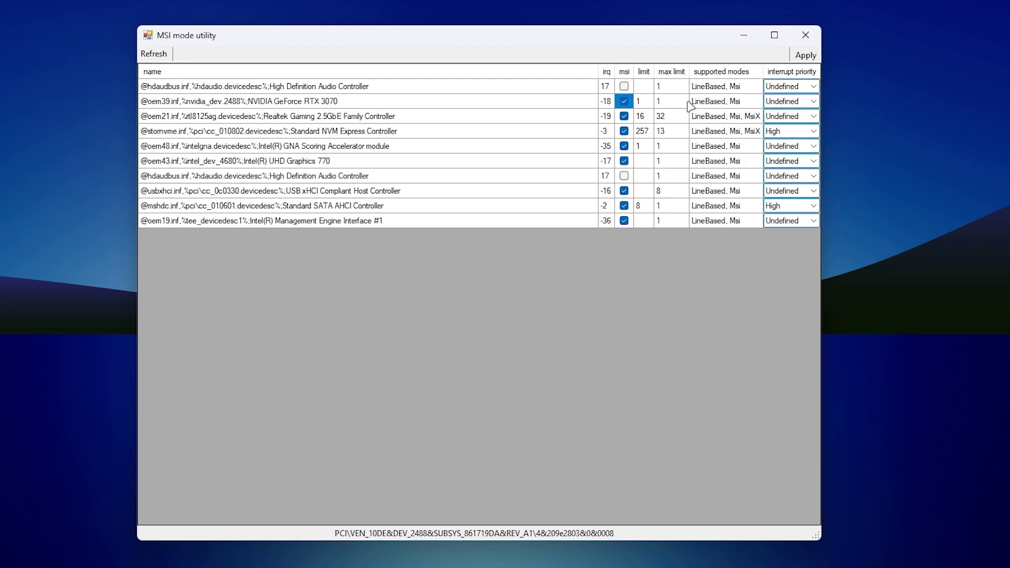
left_click(809, 102)
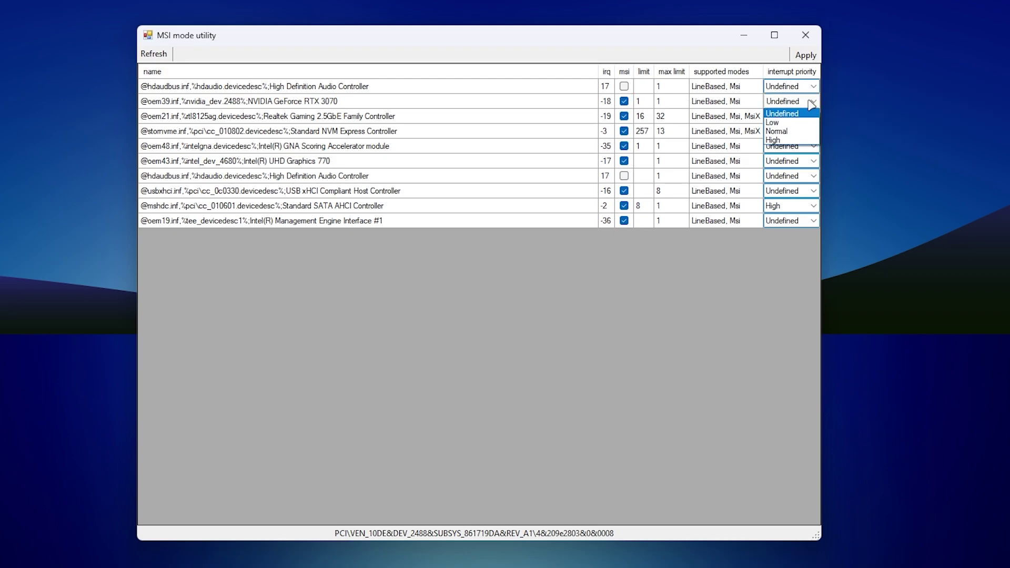
left_click(781, 139)
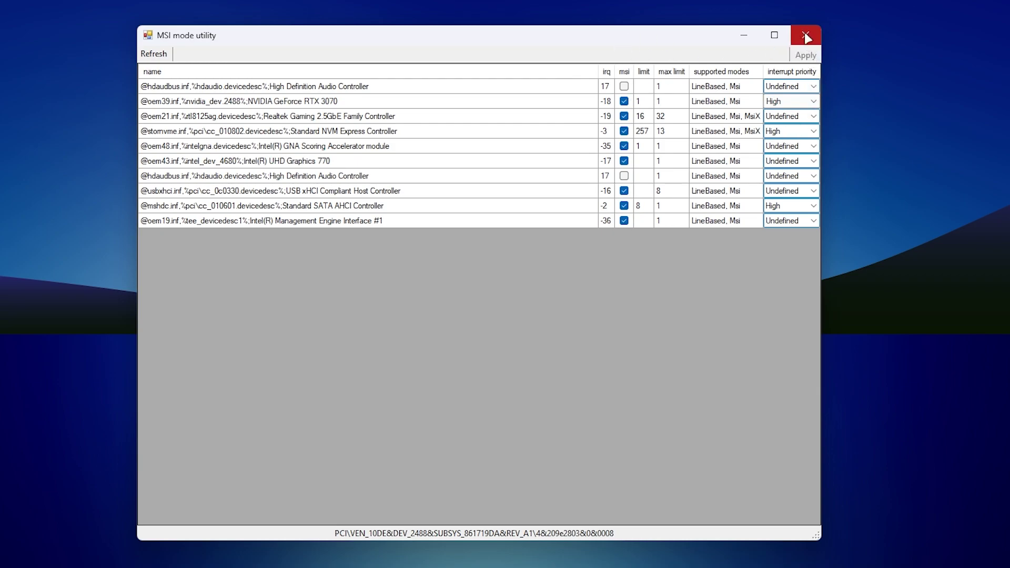
left_click(805, 37)
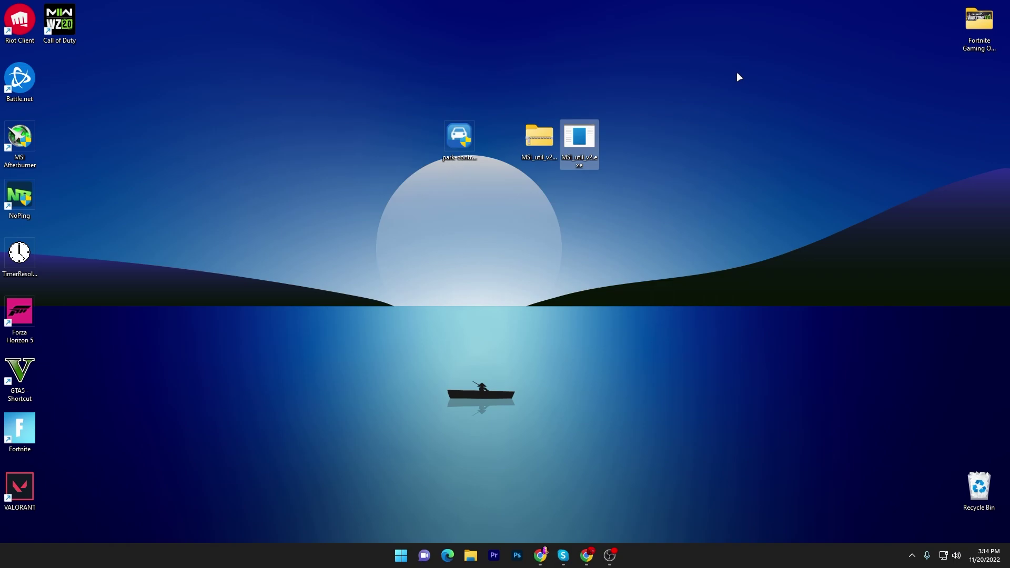
Reach Advanced system settings via Start's System page in Windows Settings
right_click(401, 555)
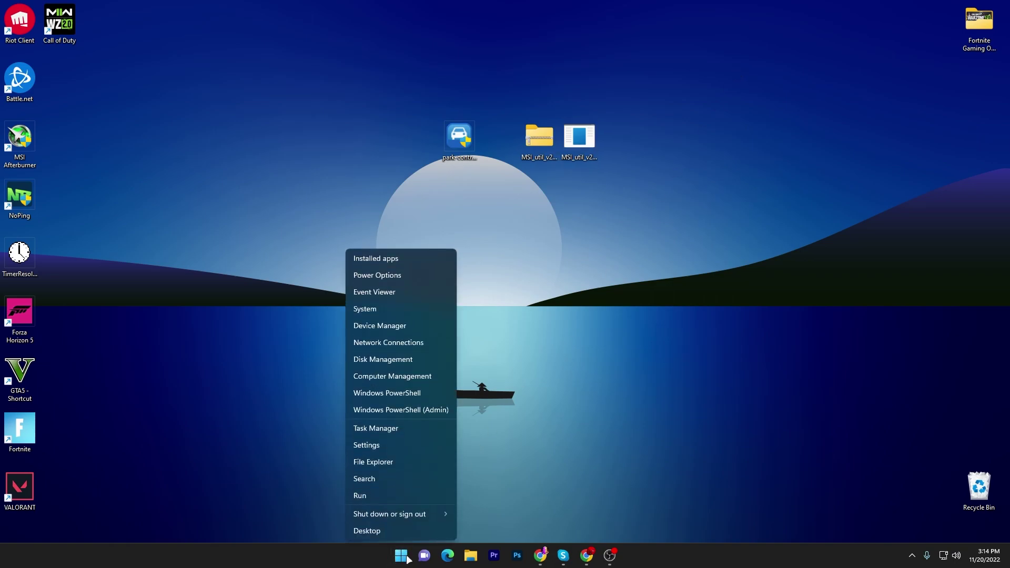
left_click(377, 307)
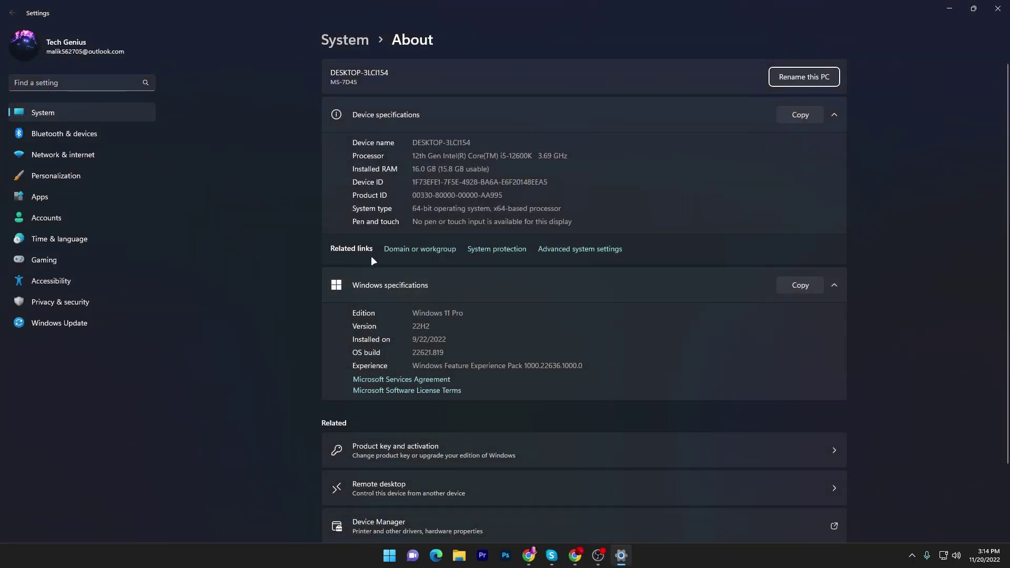
left_click(580, 250)
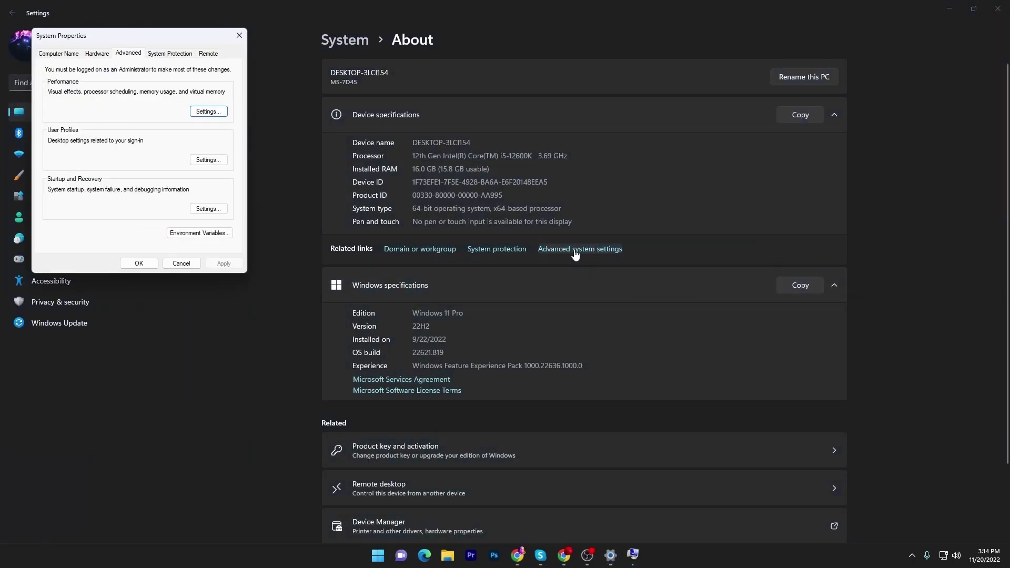
In Performance Options, choose Adjust for best performance for visual effects
left_click(216, 114)
left_click_drag(97, 76, 390, 62)
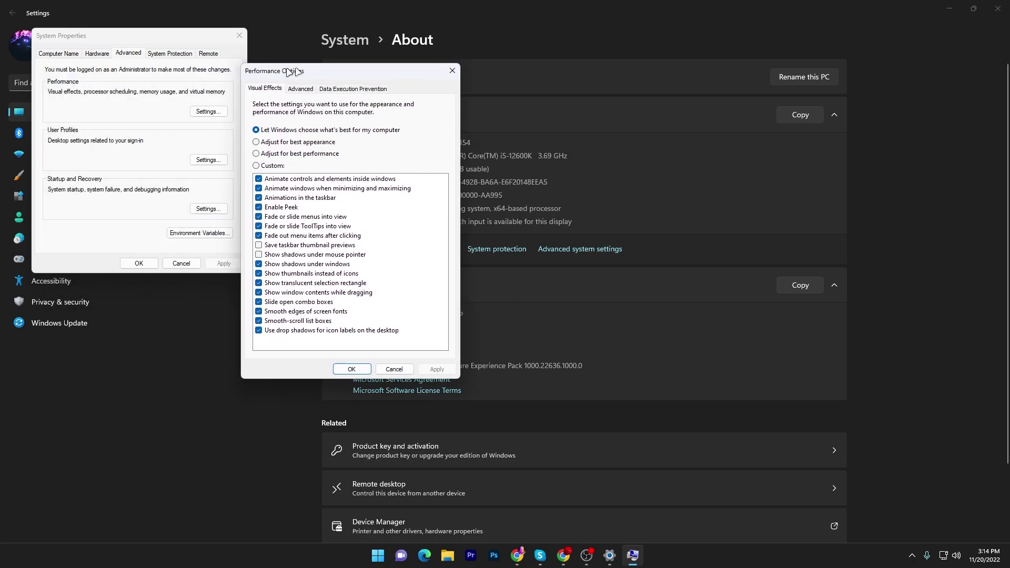
left_click(388, 143)
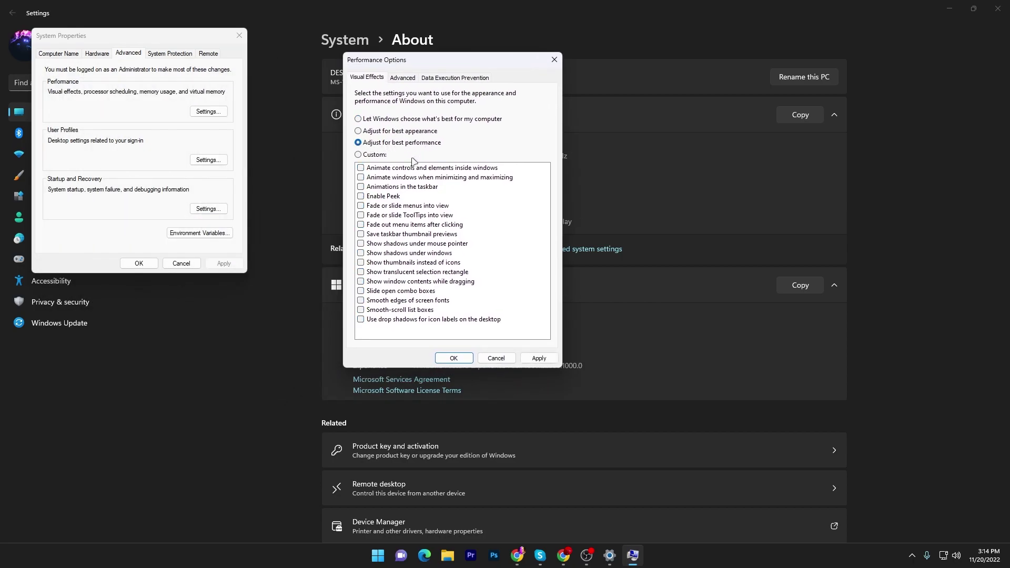